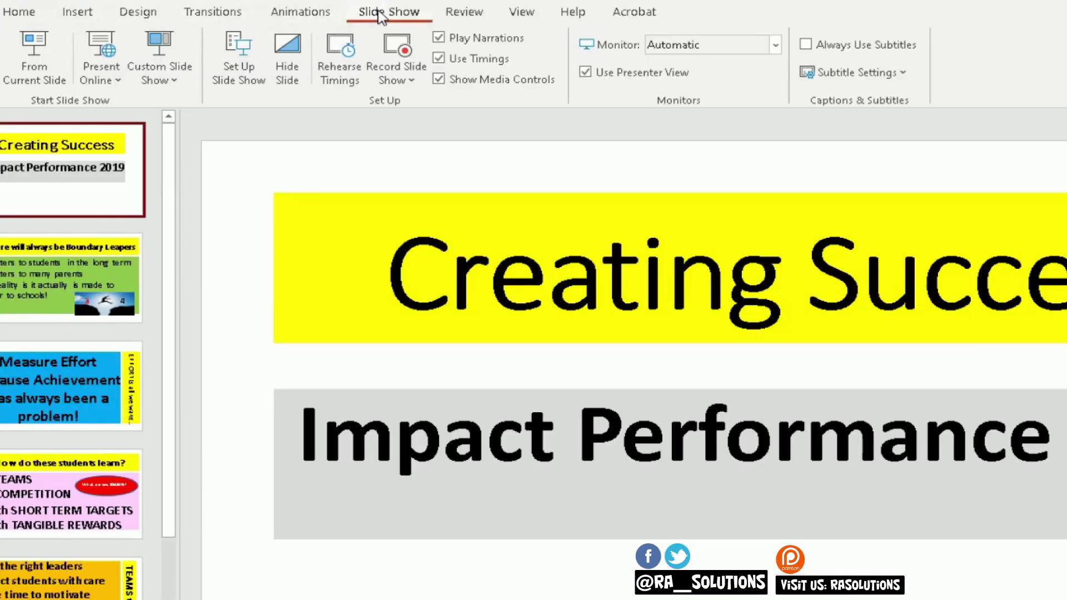
Step: Start recording the Creating Success slide show from the first slide
{"action": "left_click", "coordinate": [380, 15]}
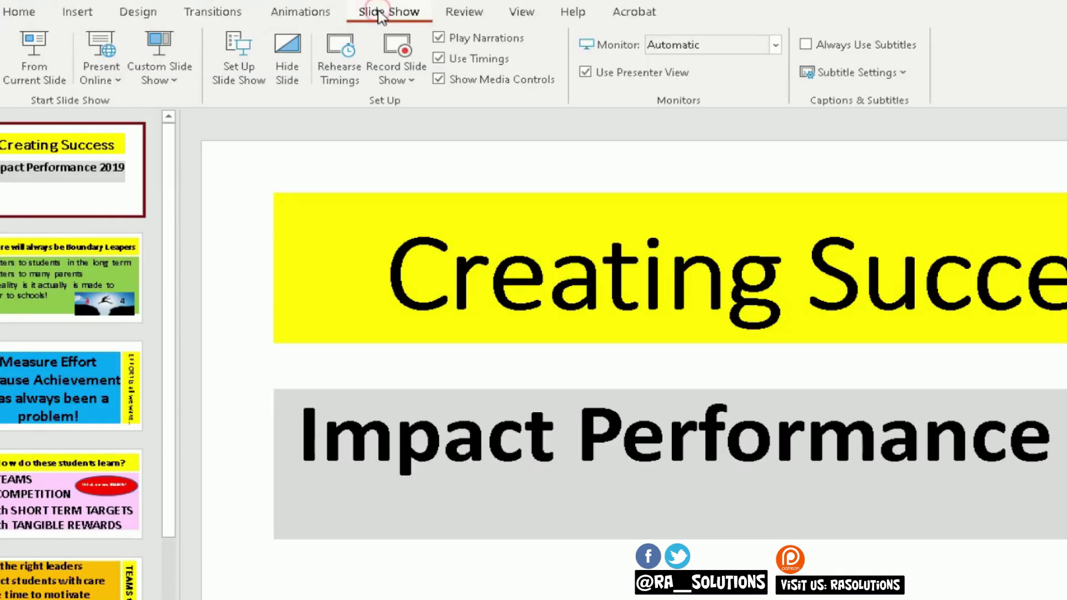
{"action": "left_click", "coordinate": [402, 80]}
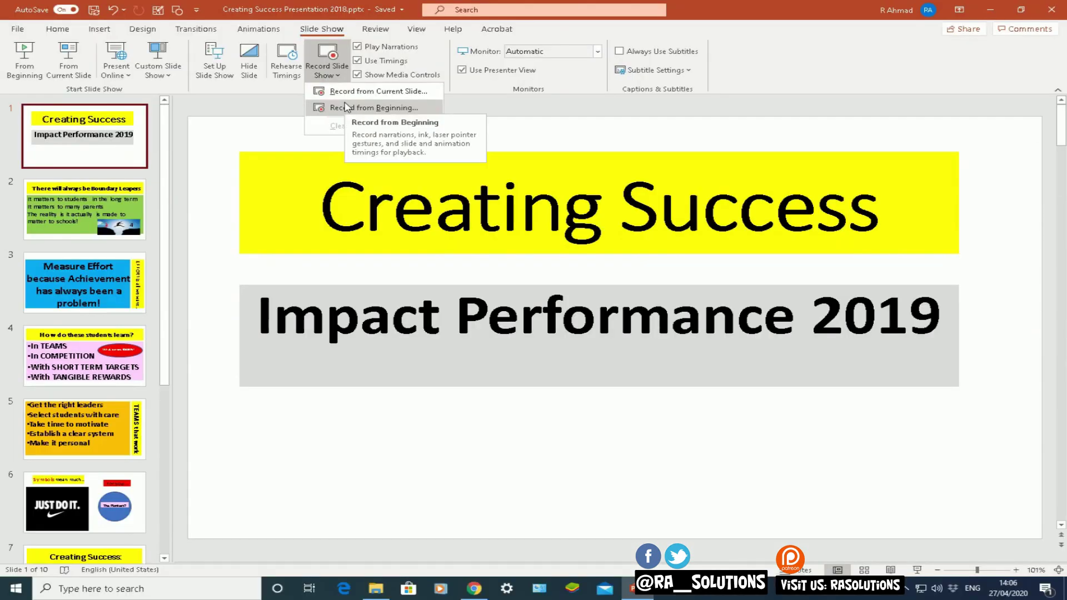
{"action": "left_click", "coordinate": [346, 107]}
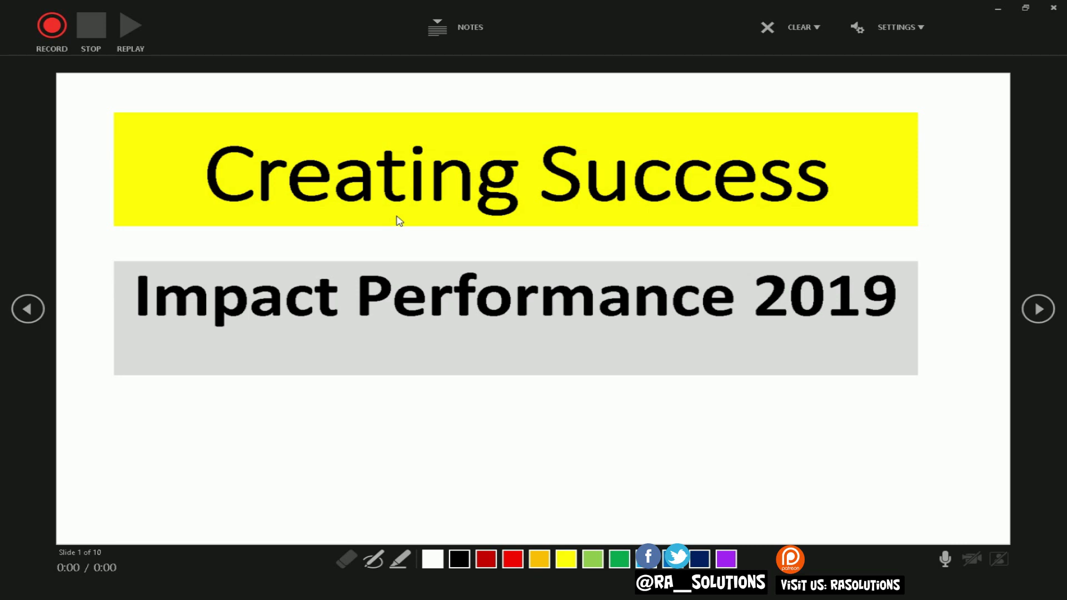
{"action": "left_click", "coordinate": [444, 30]}
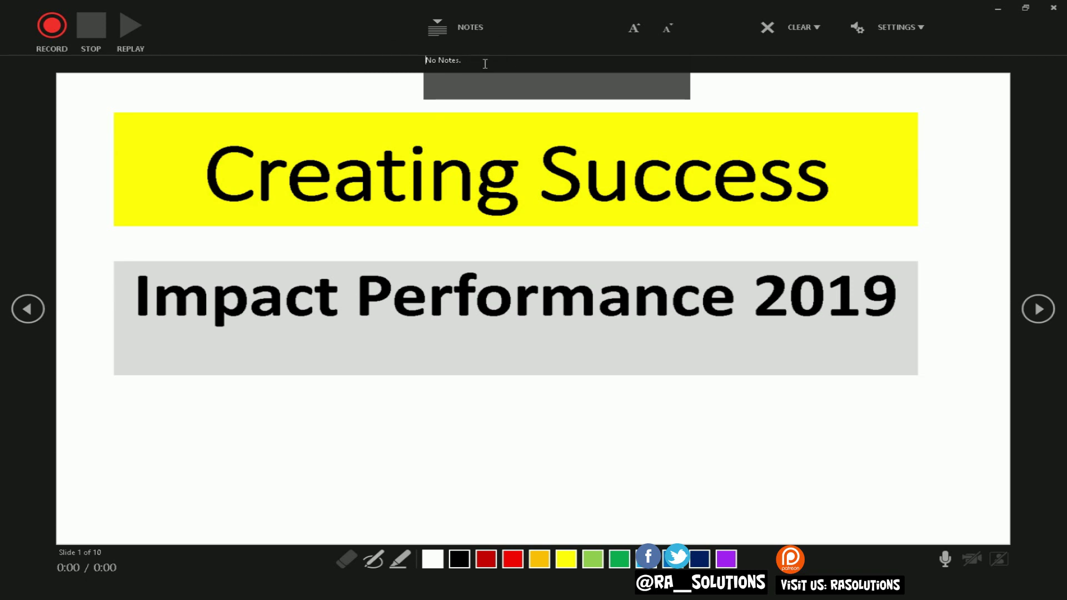
{"action": "left_click", "coordinate": [436, 30]}
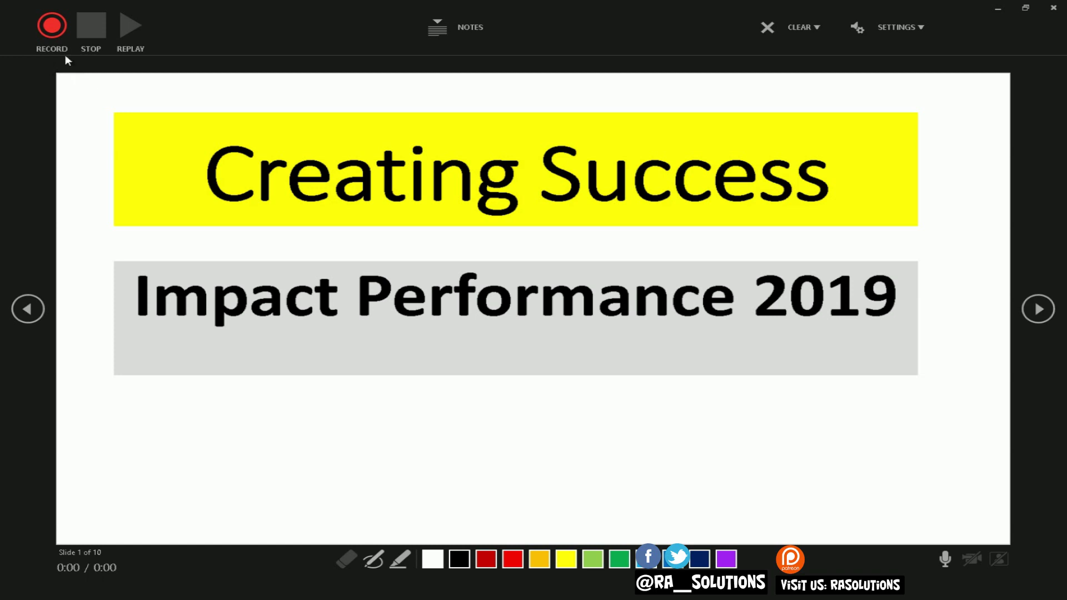
Step: Begin narration on slide 1, underline Success with red ink, then move to slide 2
{"action": "left_click", "coordinate": [52, 28]}
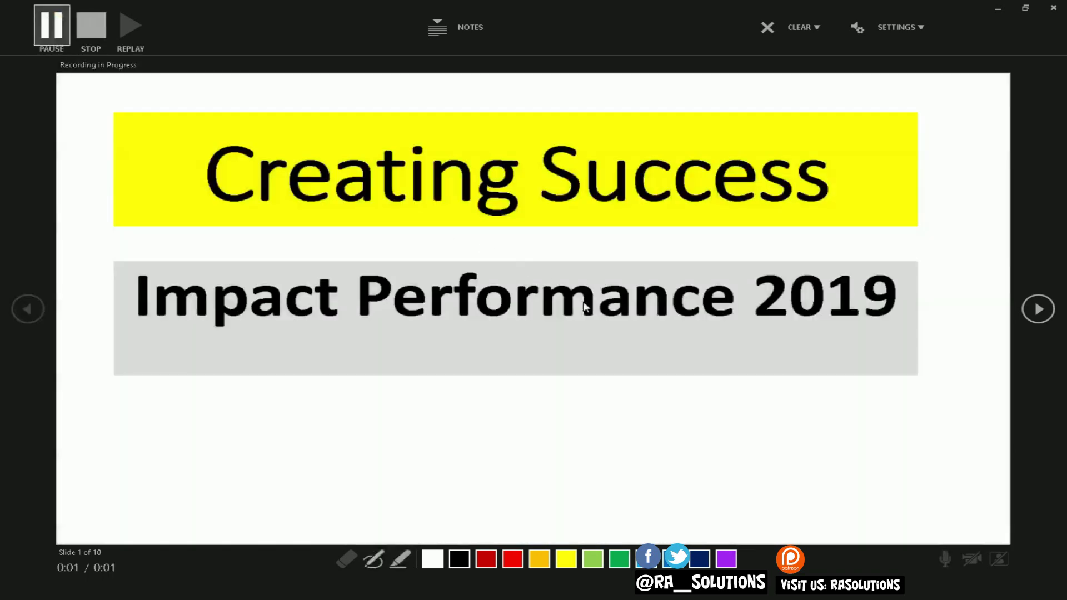
{"action": "left_click", "coordinate": [488, 560]}
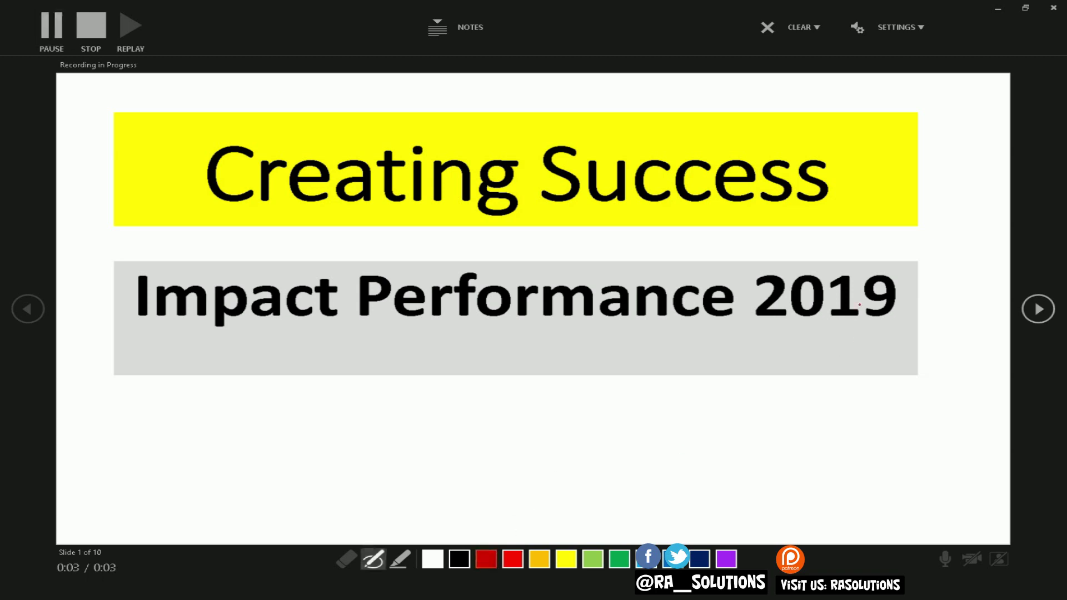
{"action": "left_click_drag", "start_coordinate": [553, 215], "coordinate": [822, 216]}
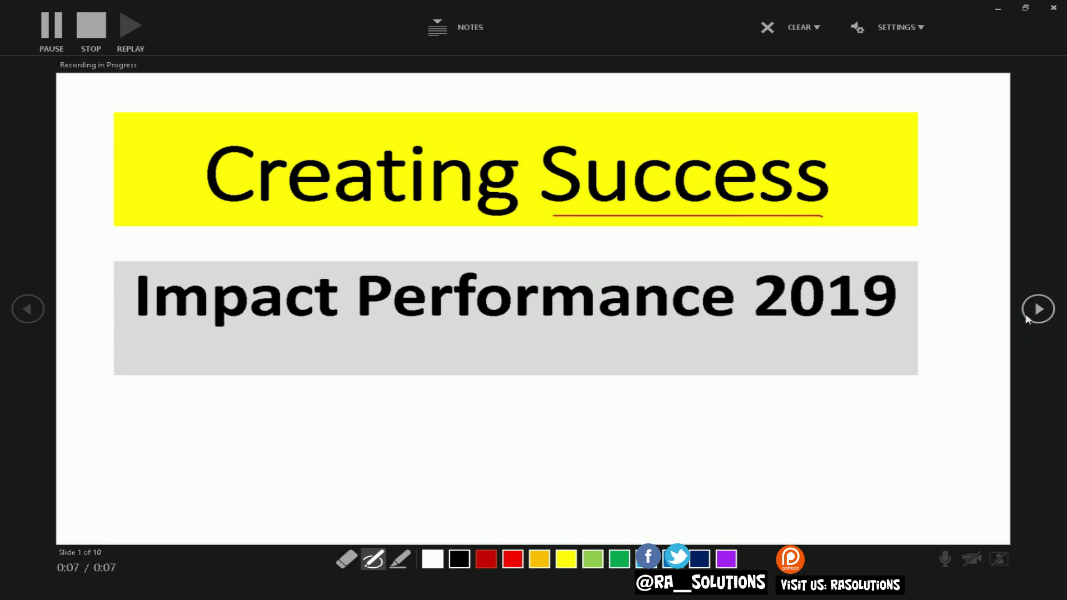
{"action": "left_click", "coordinate": [1034, 311]}
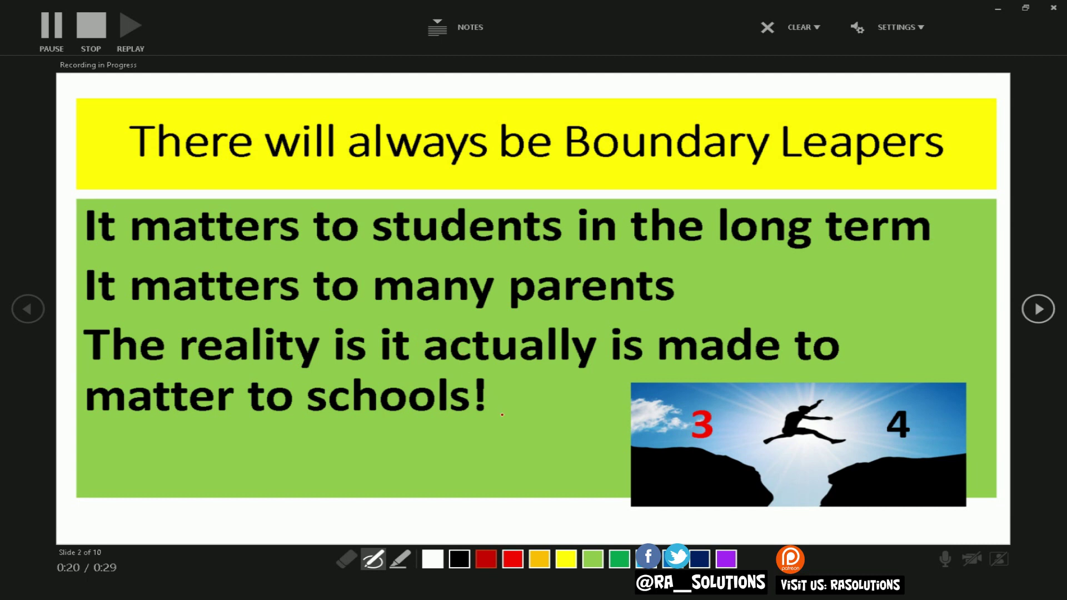
Step: Draw a red arc from 3 to 4 on slide 2, advance to slide 4, and stop recording
{"action": "mouse_move", "coordinate": [718, 409]}
{"action": "left_mouse_down"}
{"action": "mouse_move", "coordinate": [977, 398]}
{"action": "mouse_move", "coordinate": [960, 409]}
{"action": "left_mouse_up"}
{"action": "left_click", "coordinate": [1038, 309]}
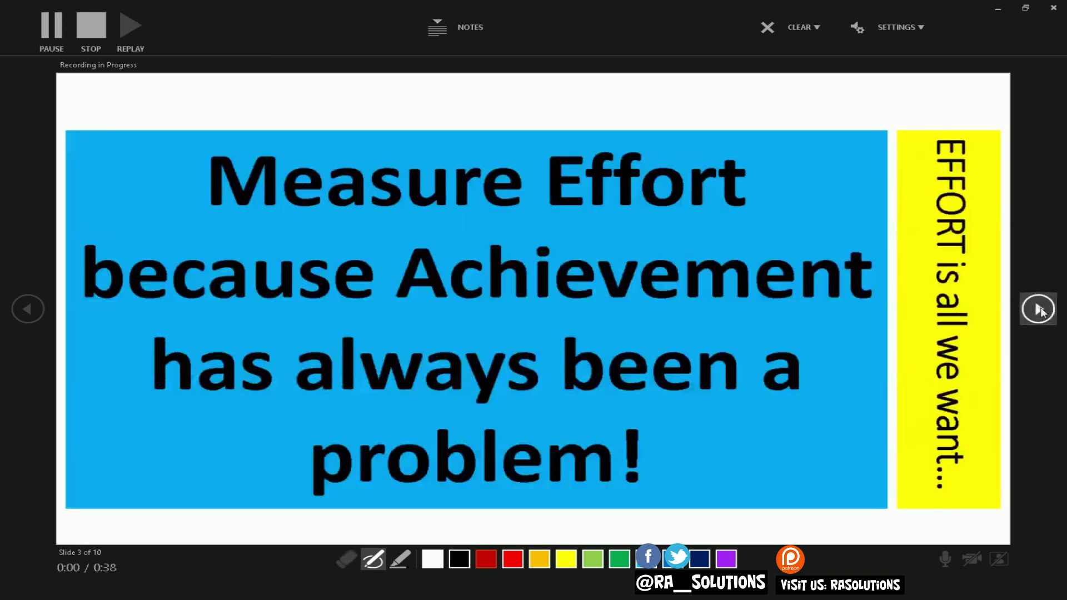
{"action": "left_click", "coordinate": [1038, 309]}
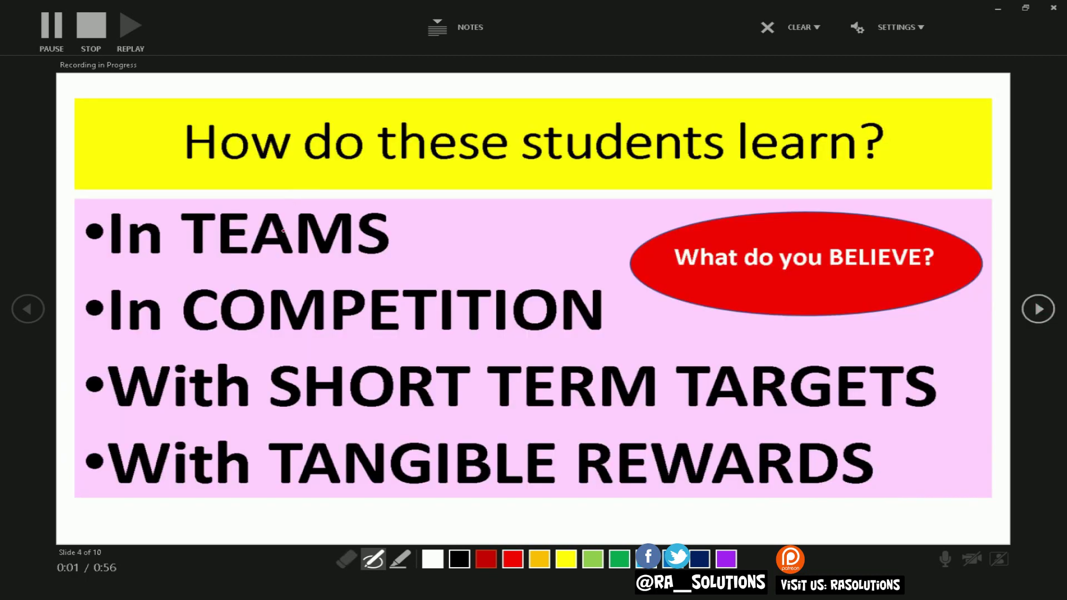
{"action": "left_click", "coordinate": [91, 25]}
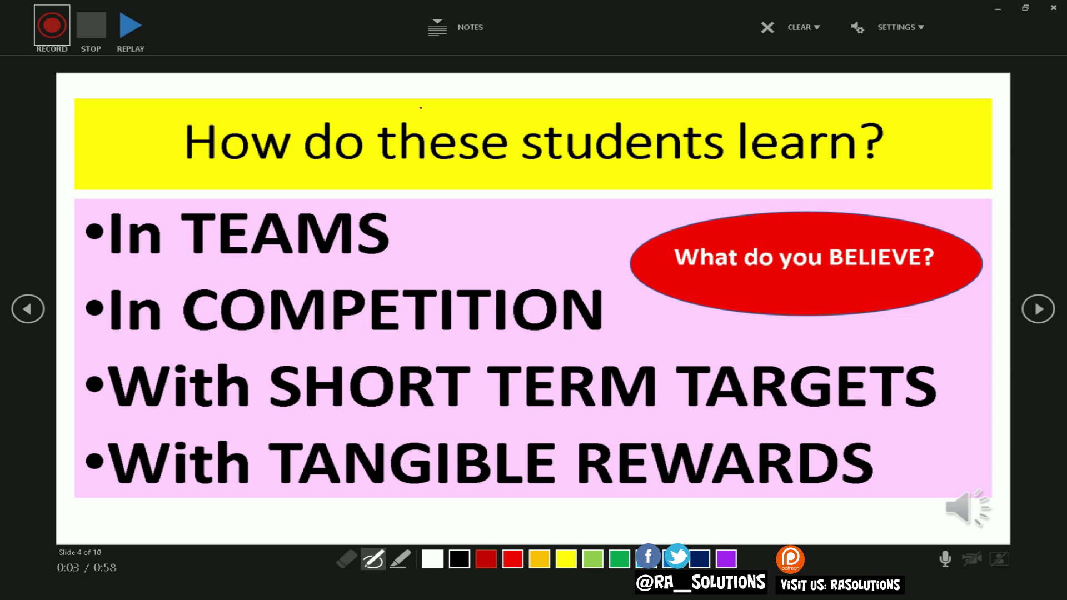
Step: Show the speaker notes for slide 4, then continue the show to the next slide
{"action": "left_click", "coordinate": [445, 27]}
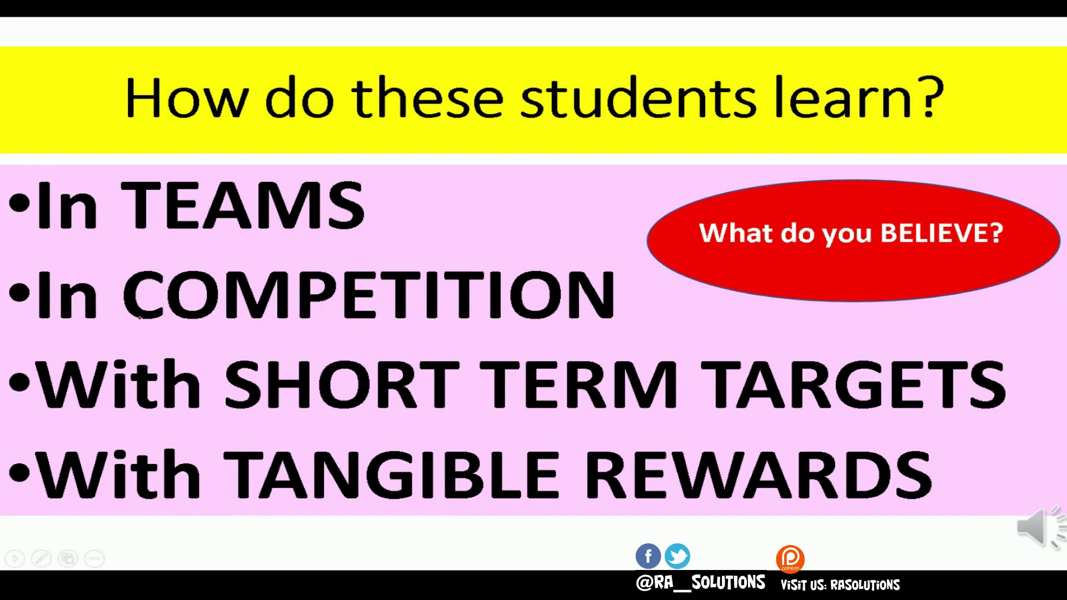
{"action": "left_click", "coordinate": [442, 11]}
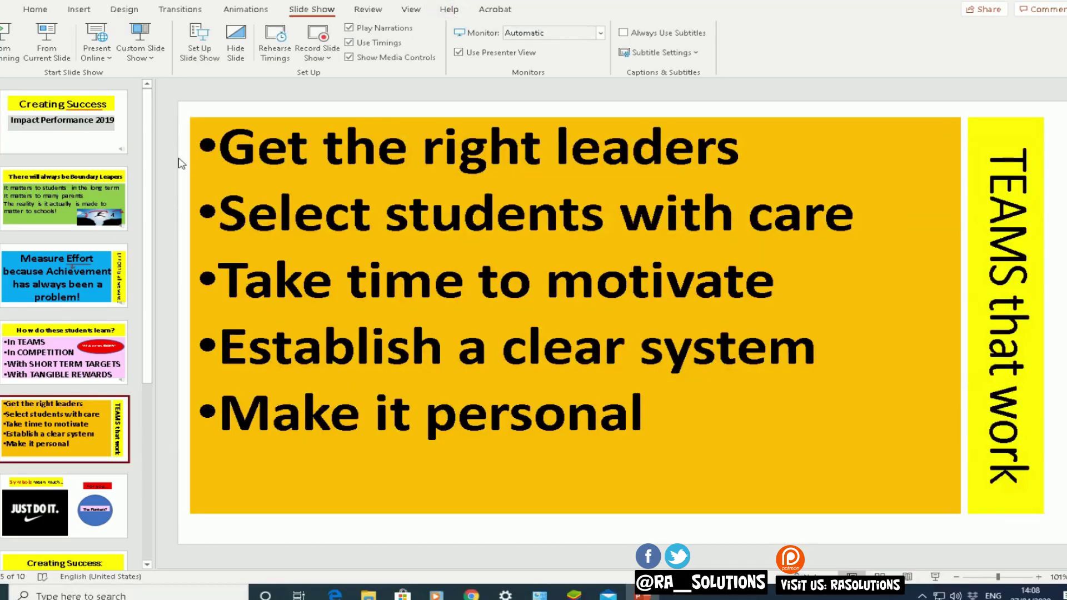
Step: Back in editing view, select slide 1's narration audio and check slide 2's ink
{"action": "left_click", "coordinate": [123, 134]}
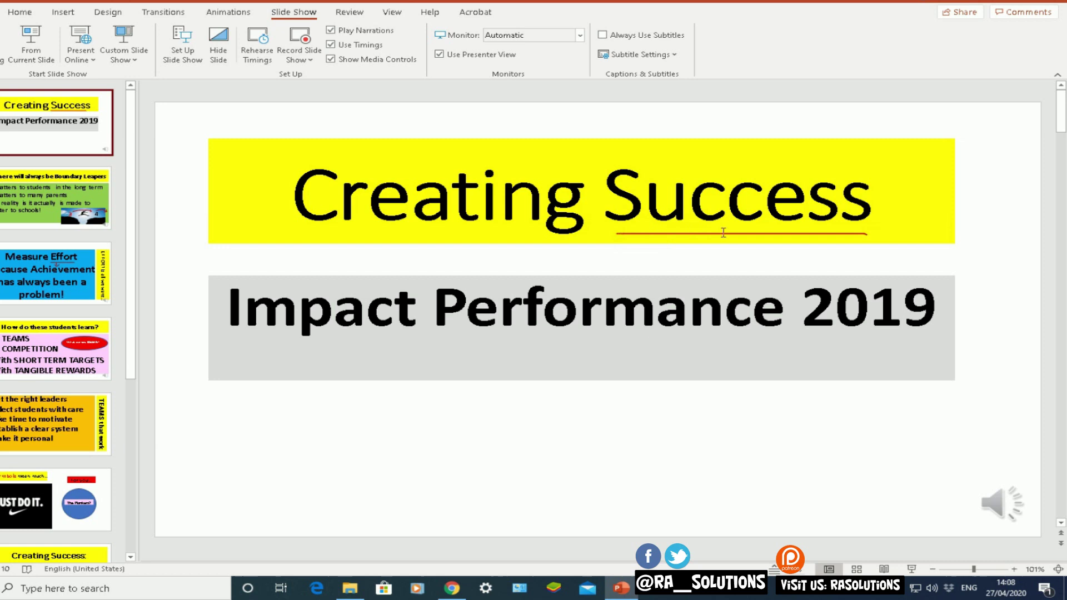
{"action": "left_click", "coordinate": [992, 509]}
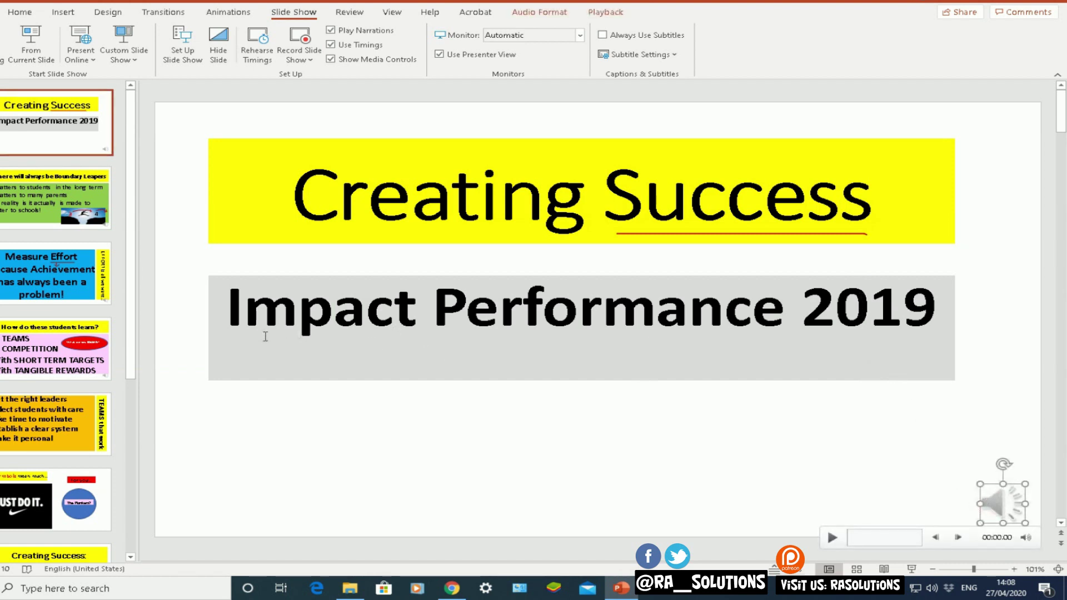
{"action": "left_click", "coordinate": [74, 214]}
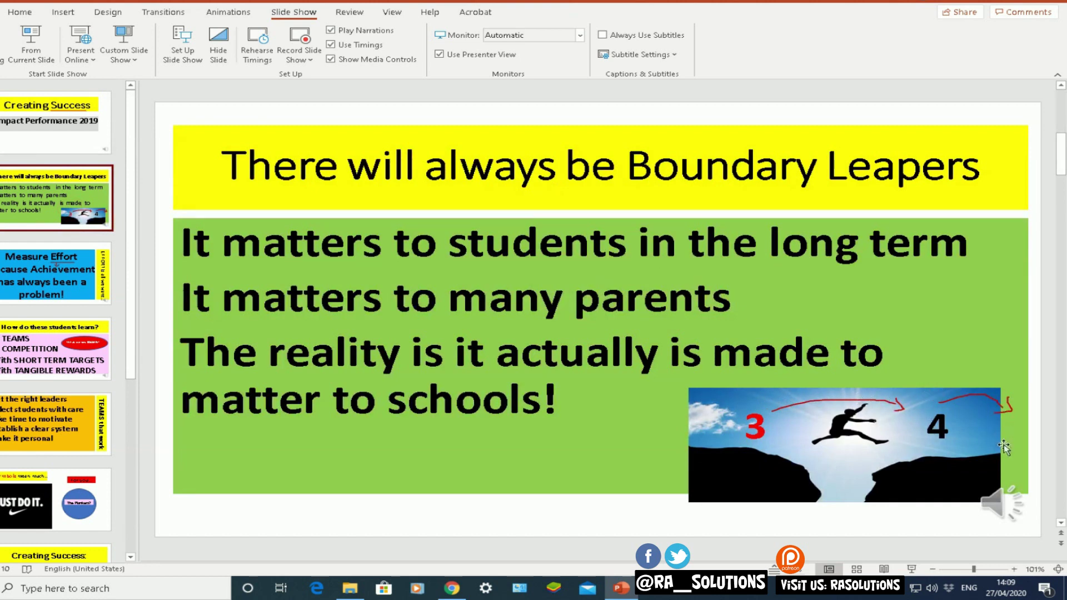
Step: View slide 3, then return to the Creating Success title slide
{"action": "left_click", "coordinate": [111, 272]}
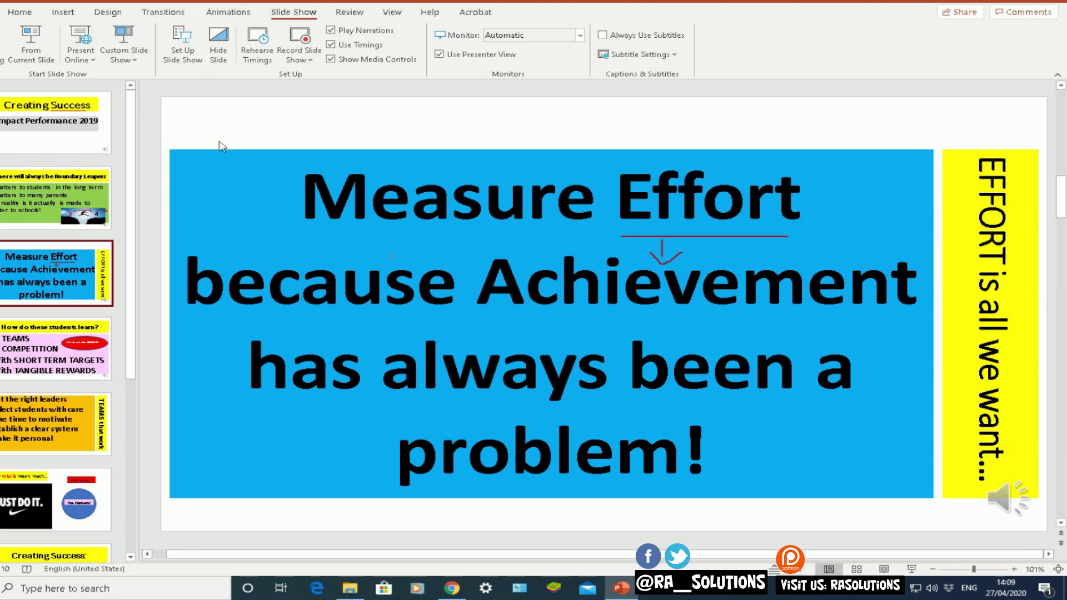
{"action": "left_click", "coordinate": [71, 123]}
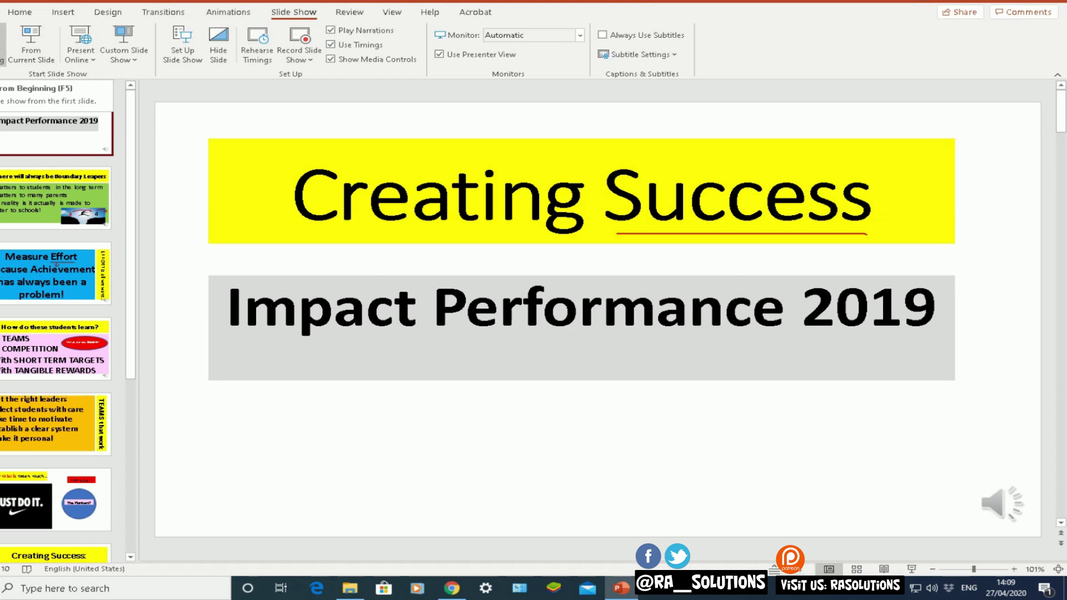
Step: Play the show from the beginning with F5, replaying the red underline, through to Measure Effort
{"action": "key", "text": "F5"}
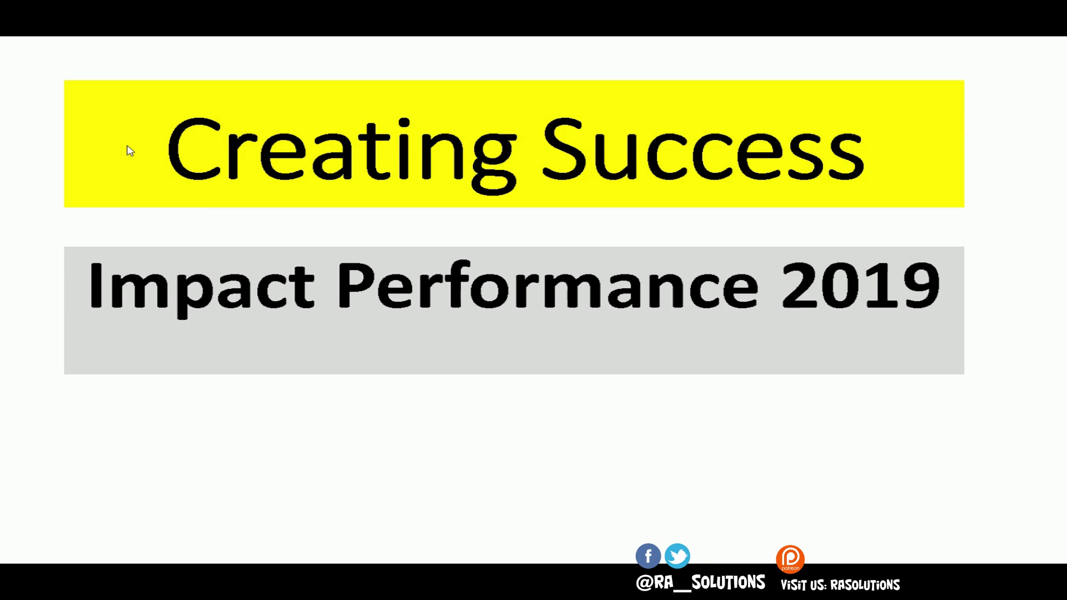
{"action": "left_click", "coordinate": [130, 151]}
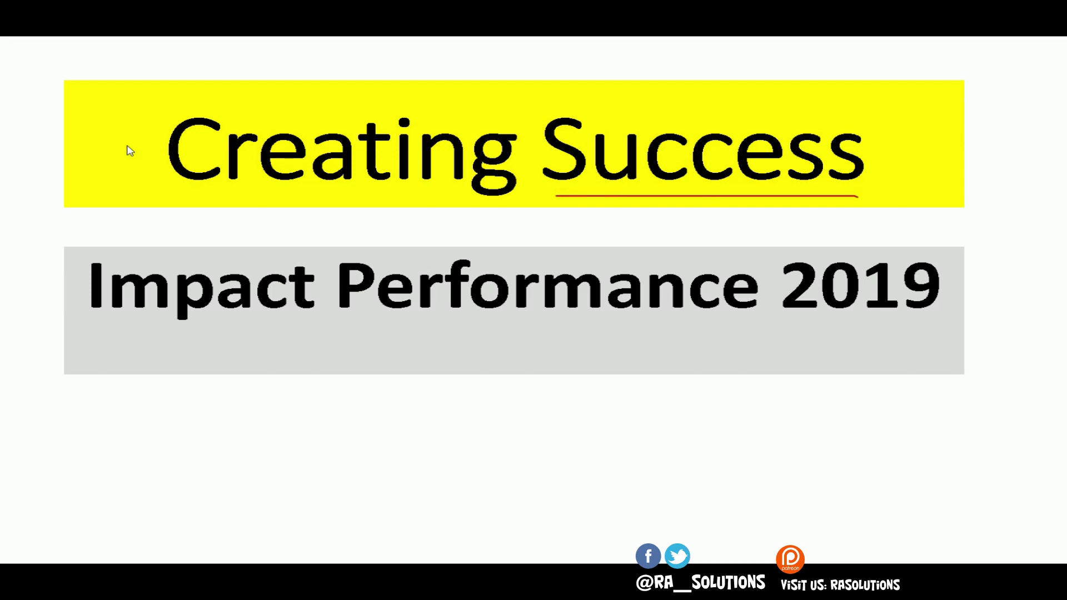
{"action": "left_click", "coordinate": [130, 151]}
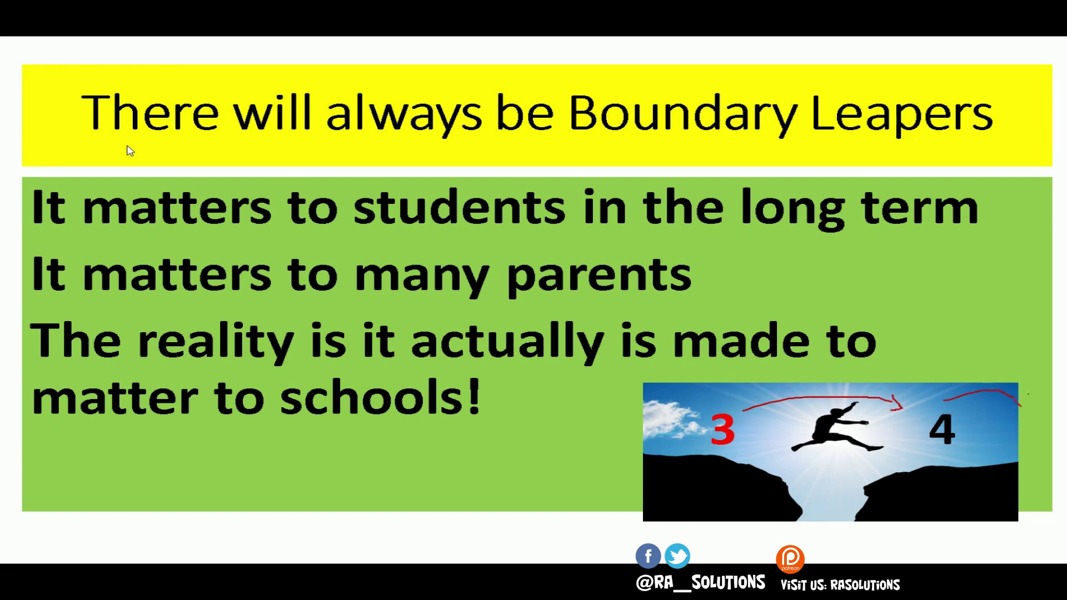
{"action": "left_click", "coordinate": [129, 150]}
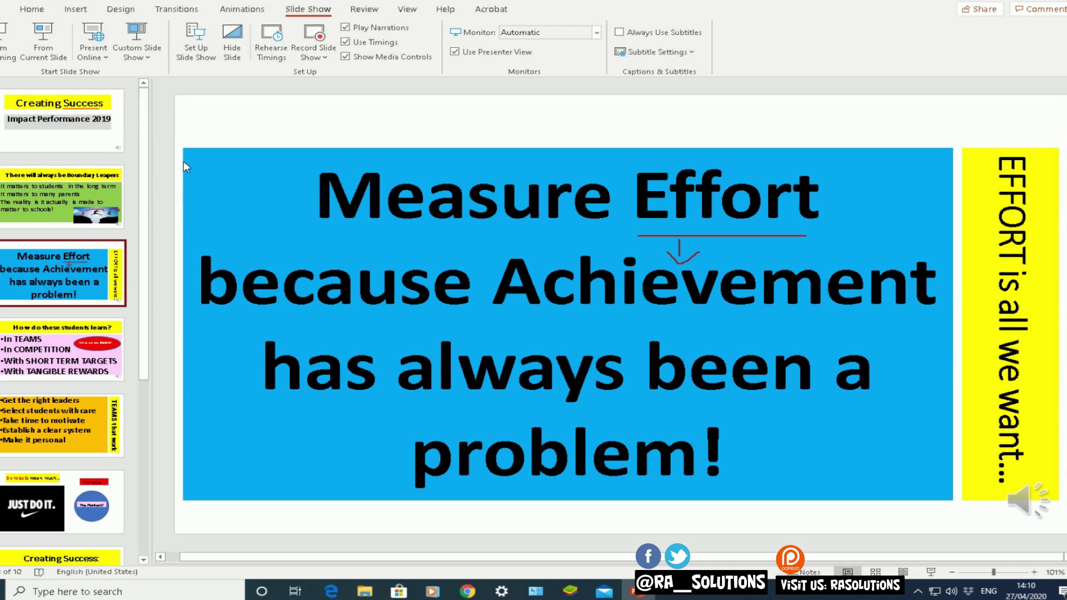
Step: Run a quick Rehearse Timings pass, end it, and save the 0:00:52 slide timings
{"action": "left_click", "coordinate": [272, 58]}
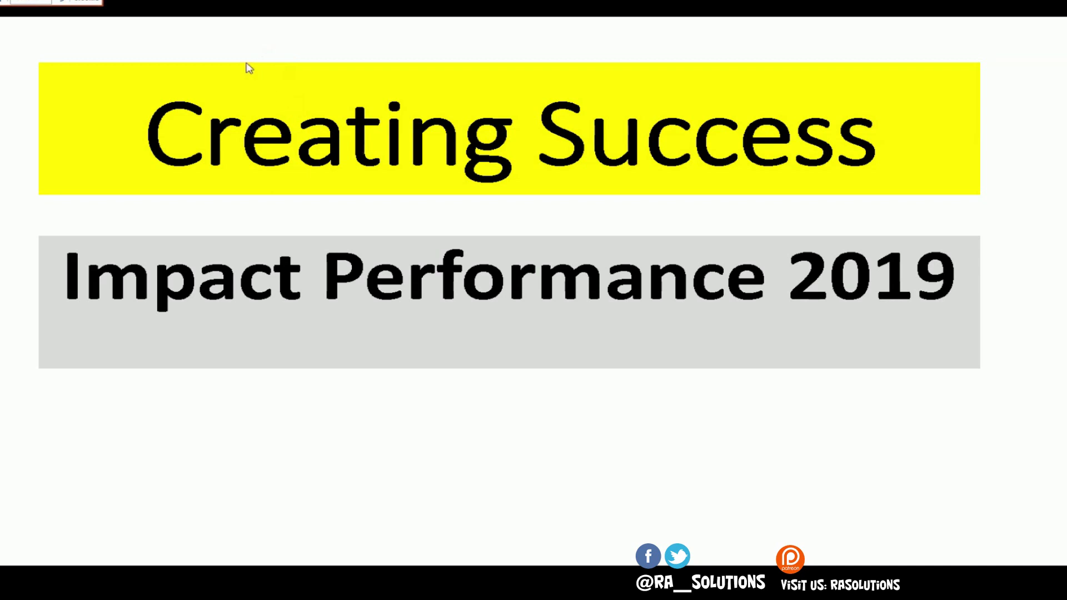
{"action": "key", "text": "Escape"}
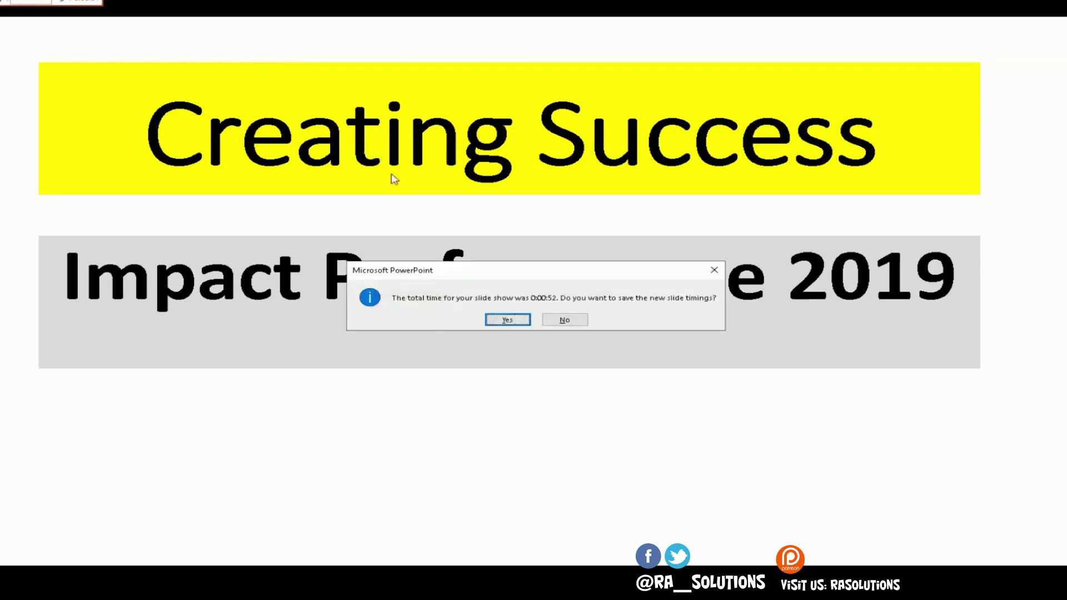
{"action": "left_click", "coordinate": [507, 320]}
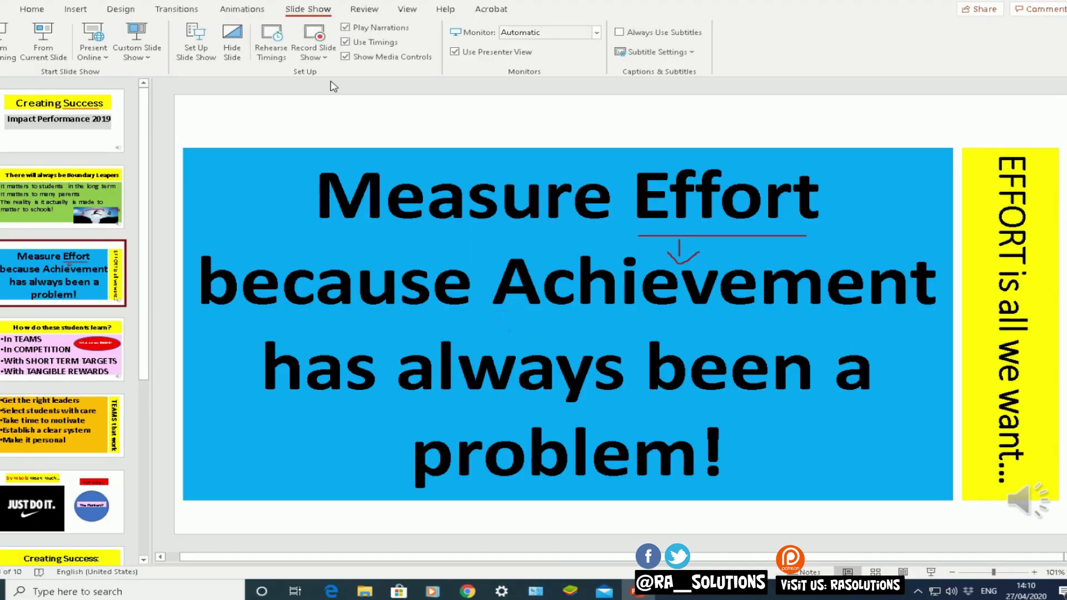
{"action": "left_click", "coordinate": [202, 57]}
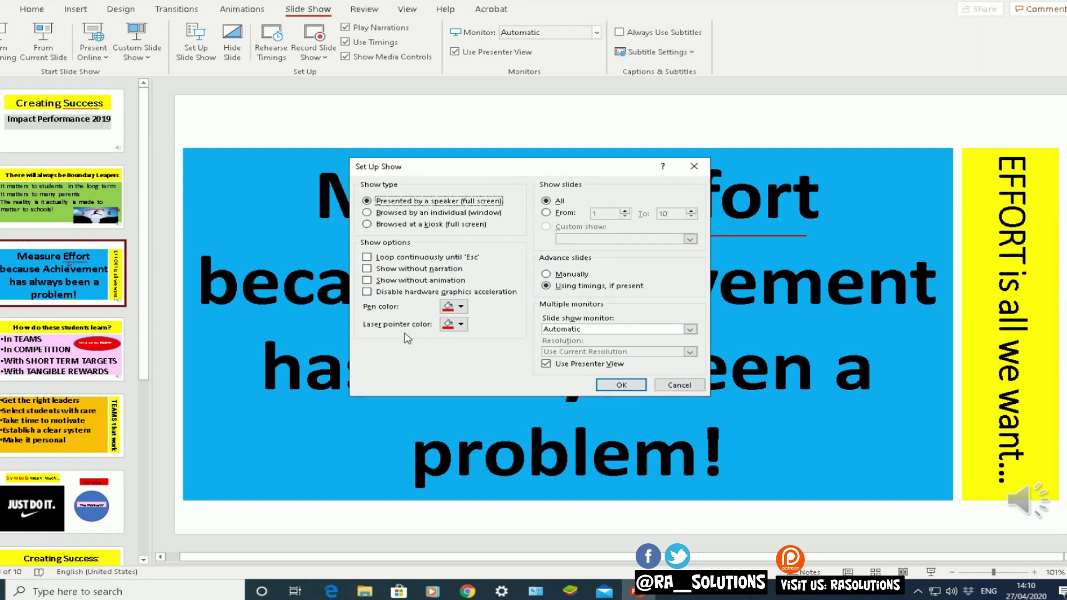
{"action": "left_click", "coordinate": [458, 324]}
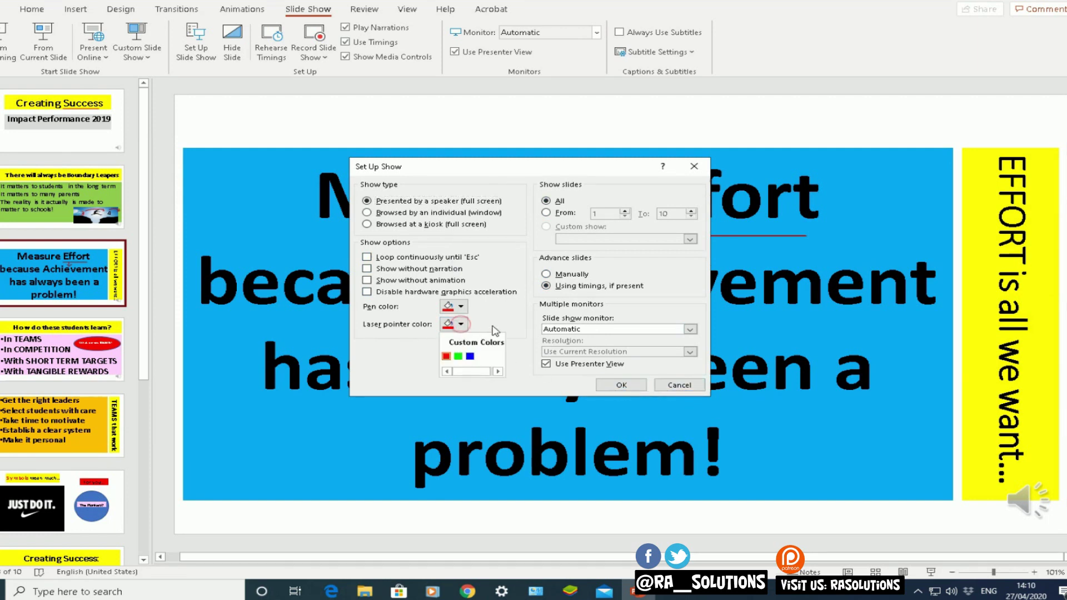
{"action": "left_click", "coordinate": [459, 306]}
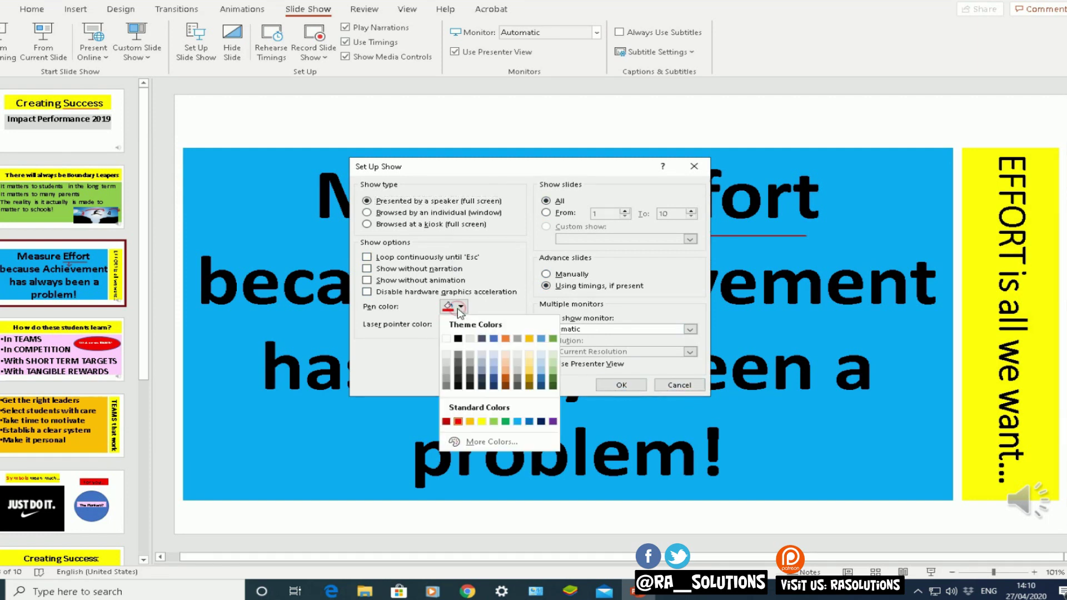
{"action": "left_click", "coordinate": [489, 311]}
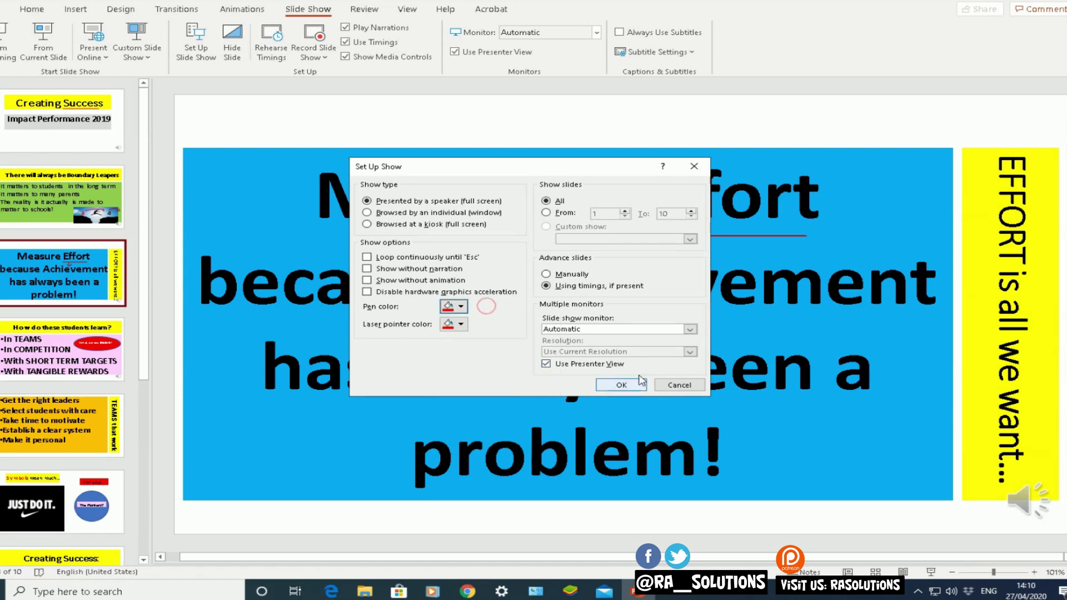
{"action": "left_click", "coordinate": [678, 384]}
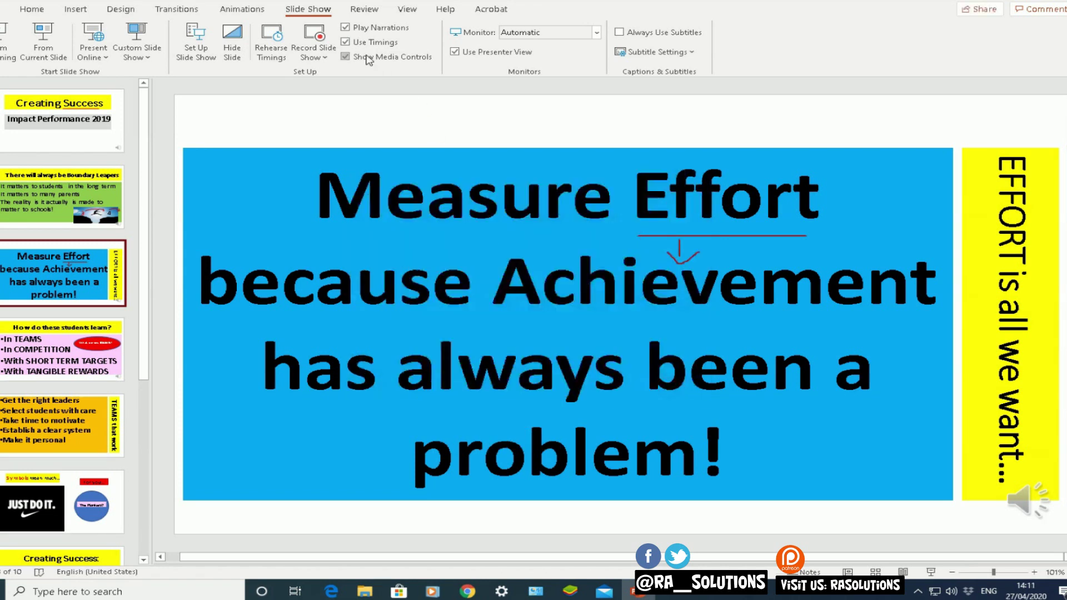
{"action": "left_click", "coordinate": [346, 28]}
{"action": "left_click", "coordinate": [345, 28]}
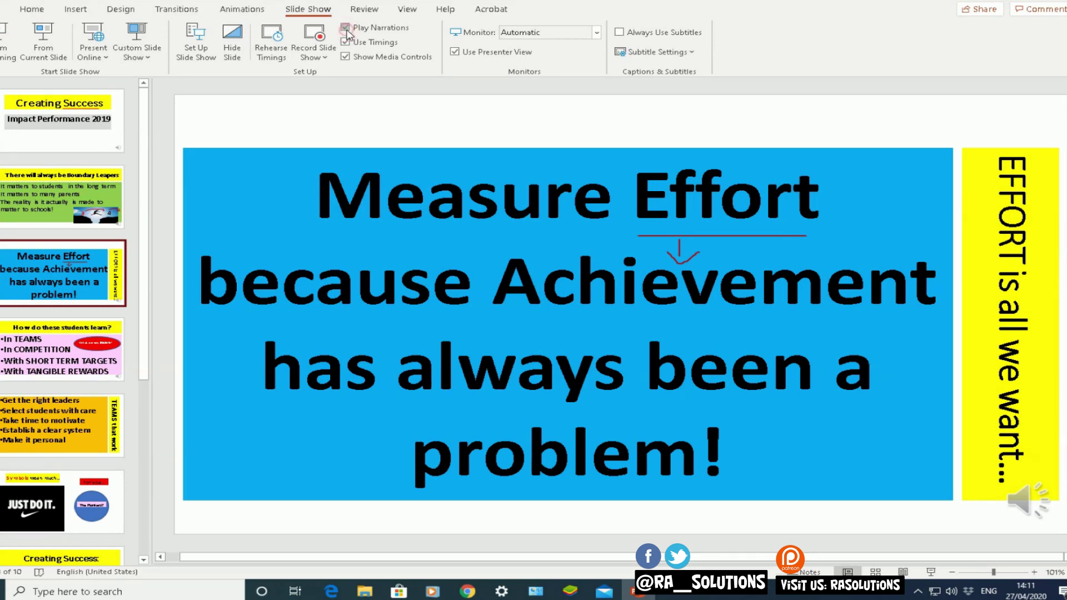